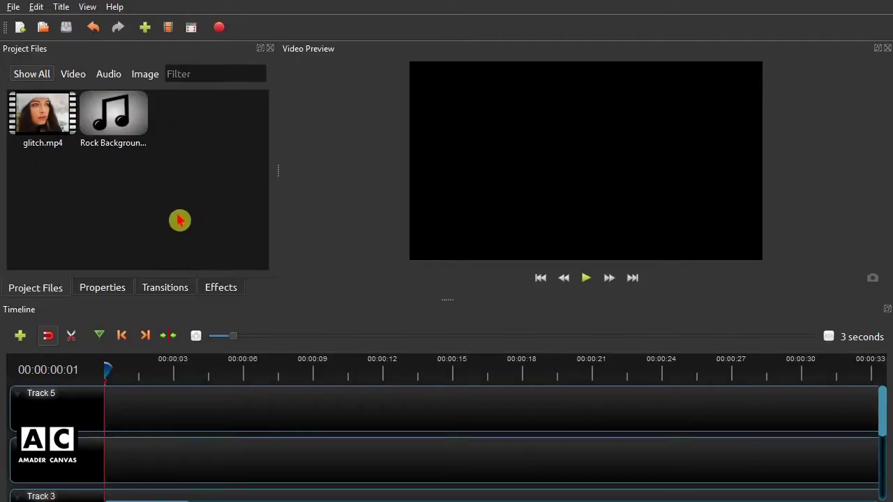
- Place glitch.mp4 at the start of Track 5 and, after a playback preview, set the playhead to 00:00:03:17
drag(43, 122, 269, 418)
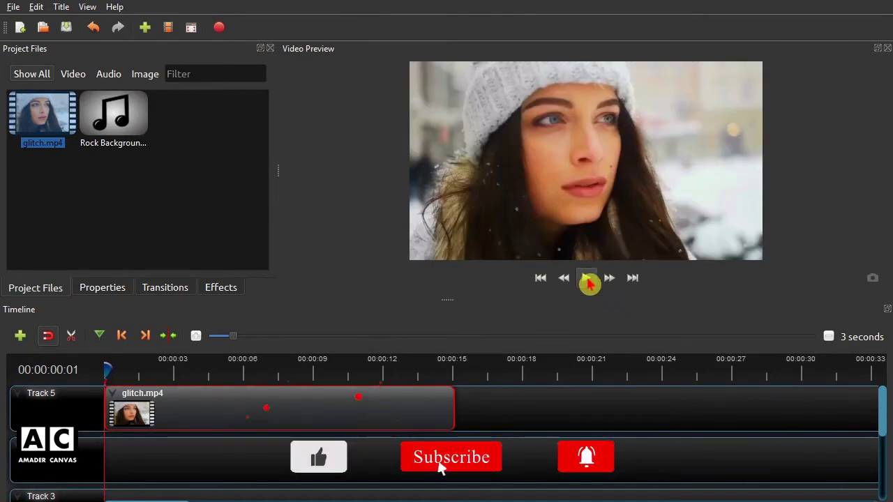
click(587, 281)
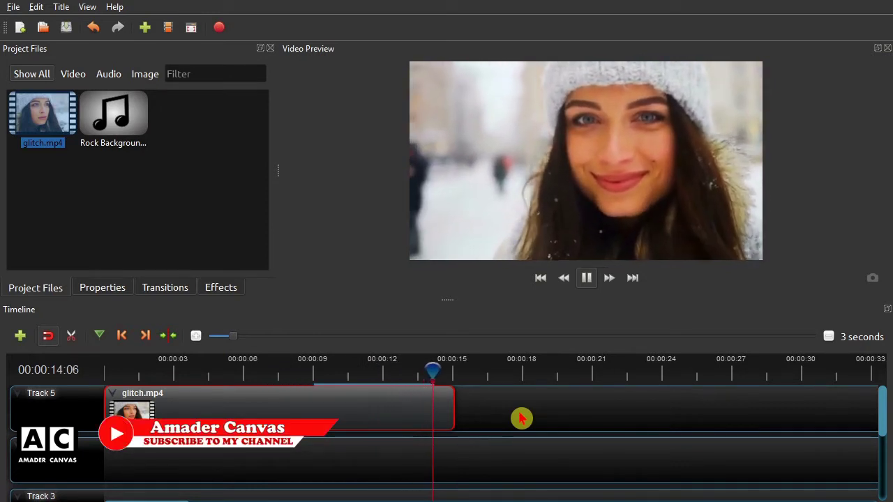
click(107, 368)
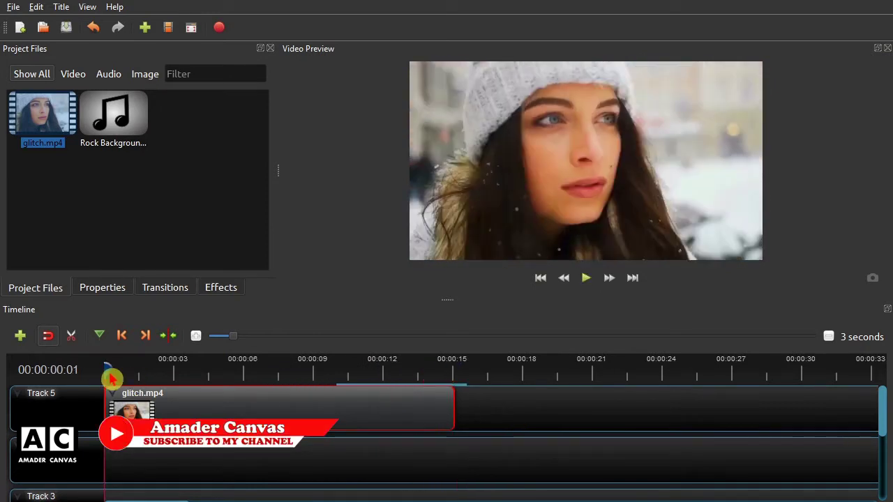
drag(106, 368, 181, 369)
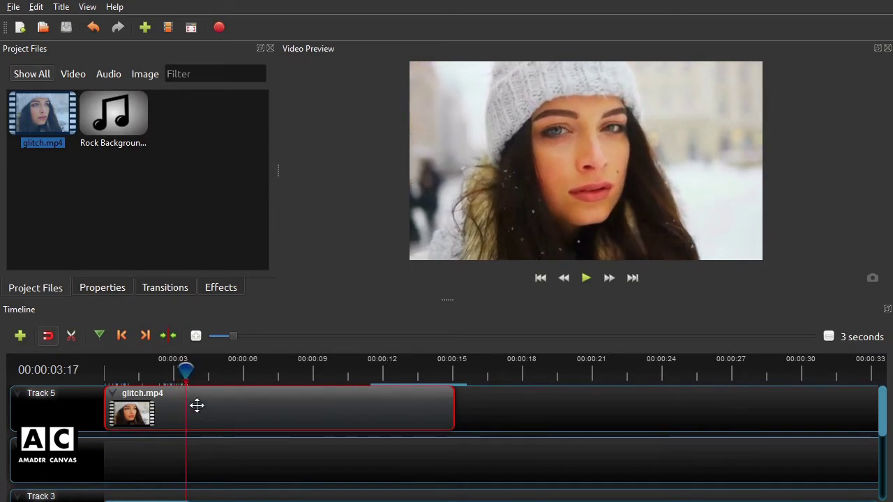
- Apply the Color Shift effect to the glitch.mp4 clip on Track 5
click(236, 295)
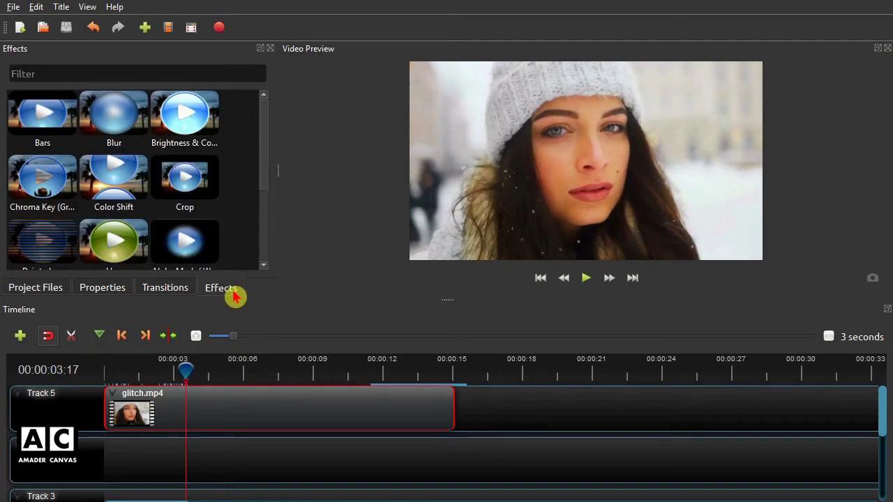
click(128, 188)
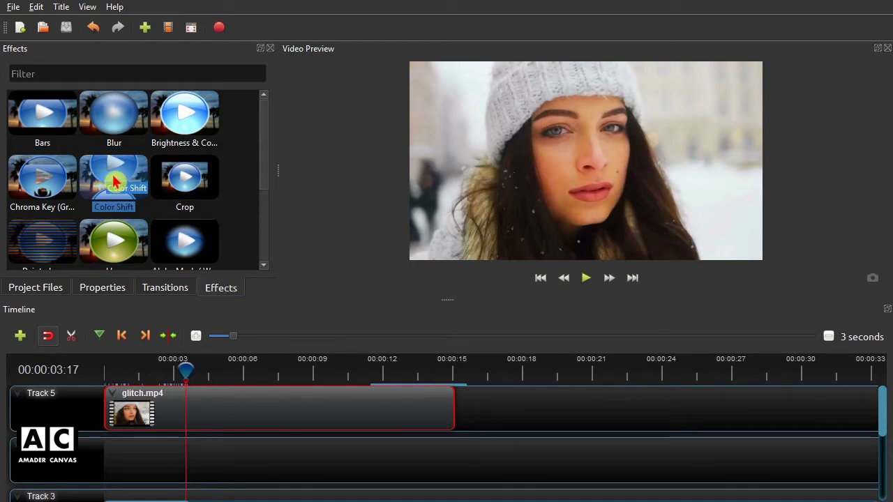
drag(115, 180, 176, 358)
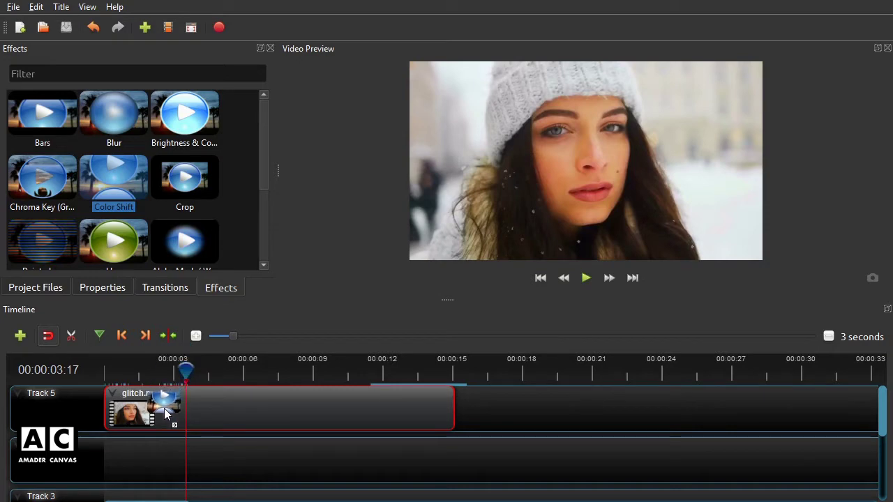
drag(164, 408, 168, 419)
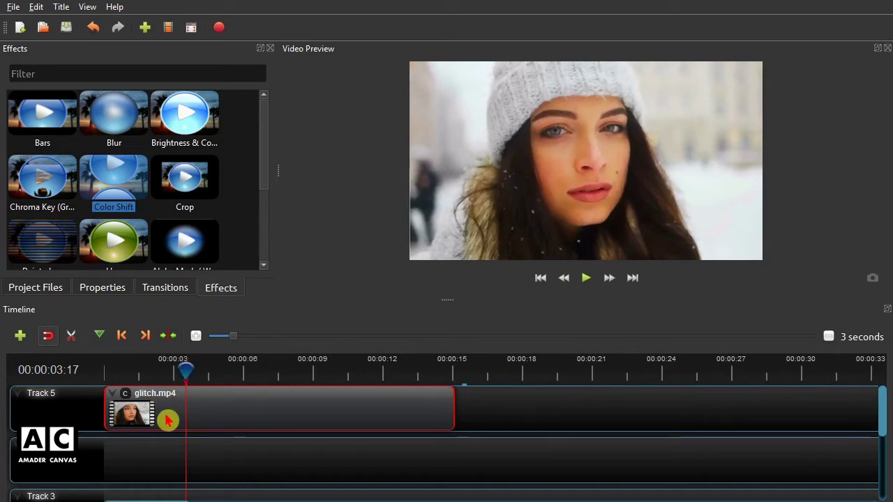
- Open the Color Shift effect's properties and examine its alpha, blue, green and red X and Y shift settings
right_click(126, 395)
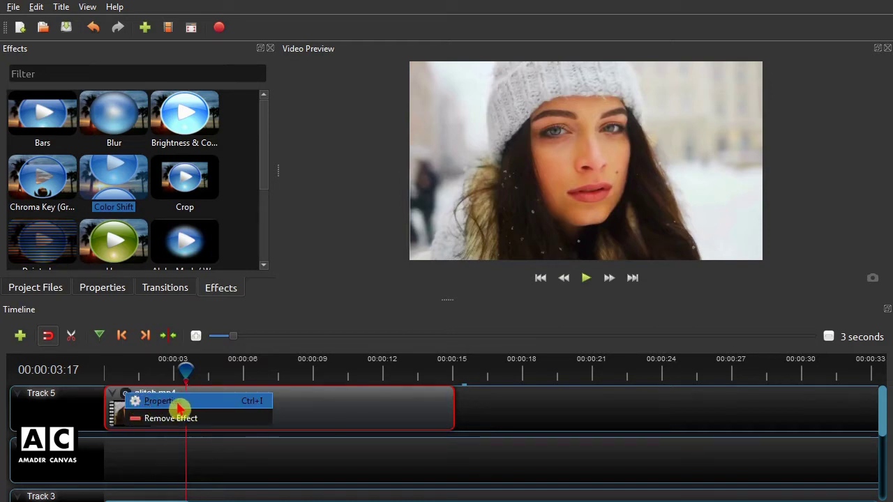
click(180, 408)
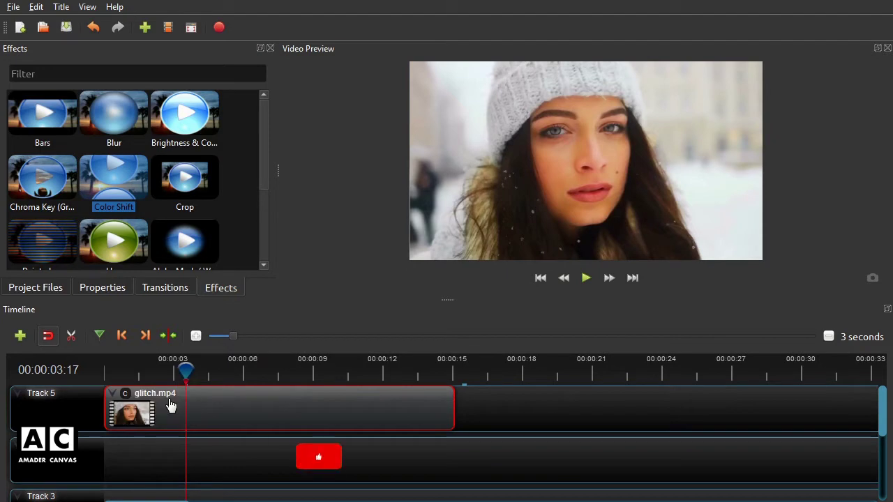
click(110, 296)
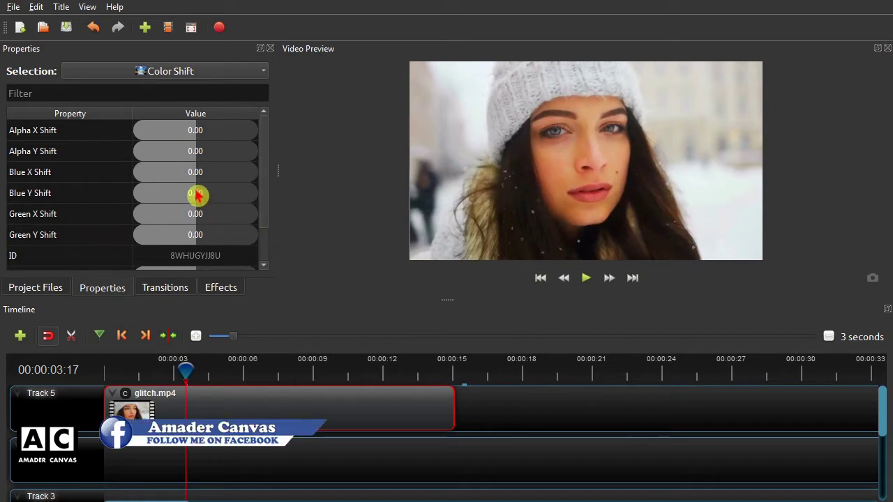
scroll(124, 169, down, 2)
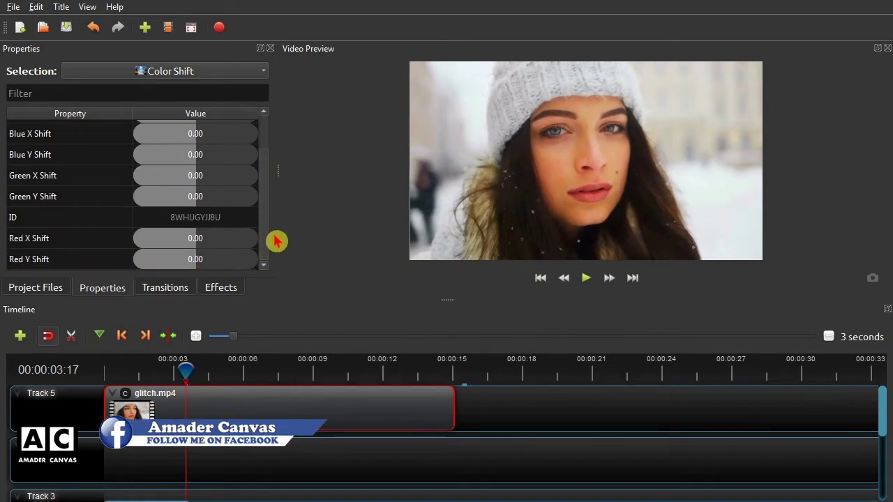
scroll(276, 230, up, 2)
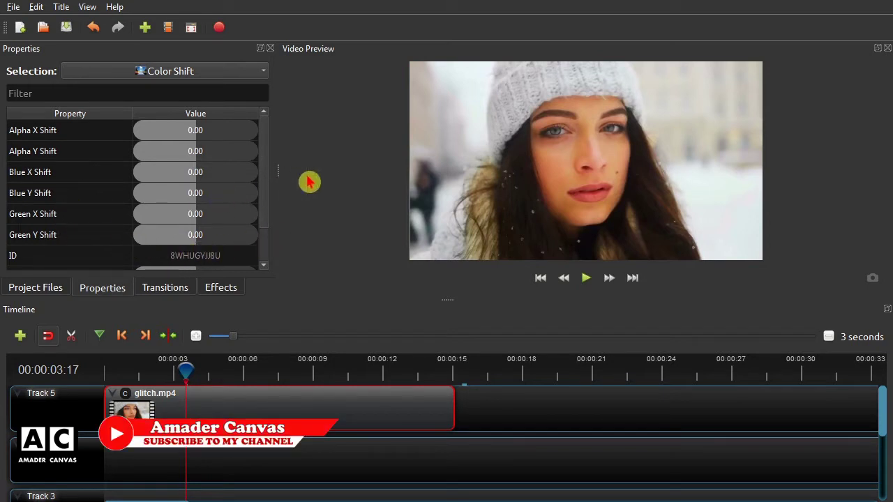
drag(275, 216, 277, 251)
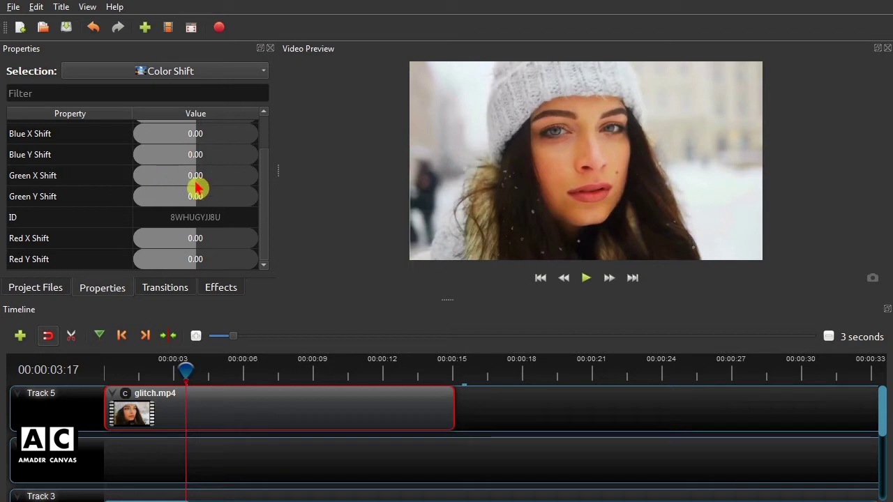
- Try Green X Shift -0.18, Green Y Shift 0.14, Red X Shift 0.30 and Red Y Shift 0.08, and remove the Color Shift effect
mouse_move(196, 182)
mouse_down()
mouse_move(226, 182)
mouse_move(179, 180)
mouse_move(210, 179)
mouse_up()
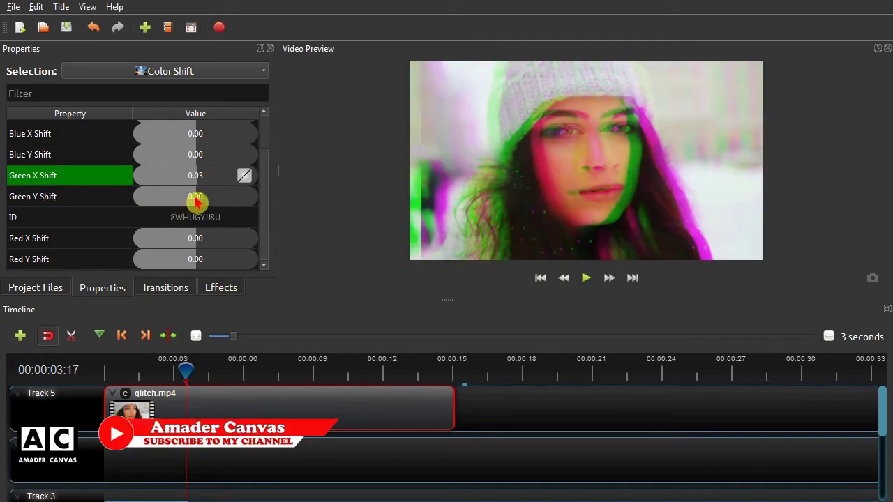
click(196, 200)
mouse_move(200, 200)
mouse_down()
mouse_move(230, 201)
mouse_move(189, 202)
mouse_move(198, 200)
mouse_up()
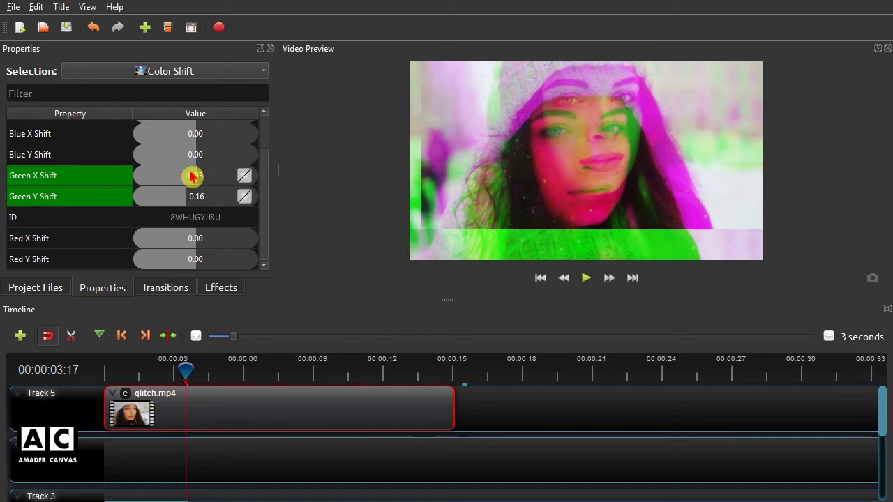
drag(192, 177, 216, 202)
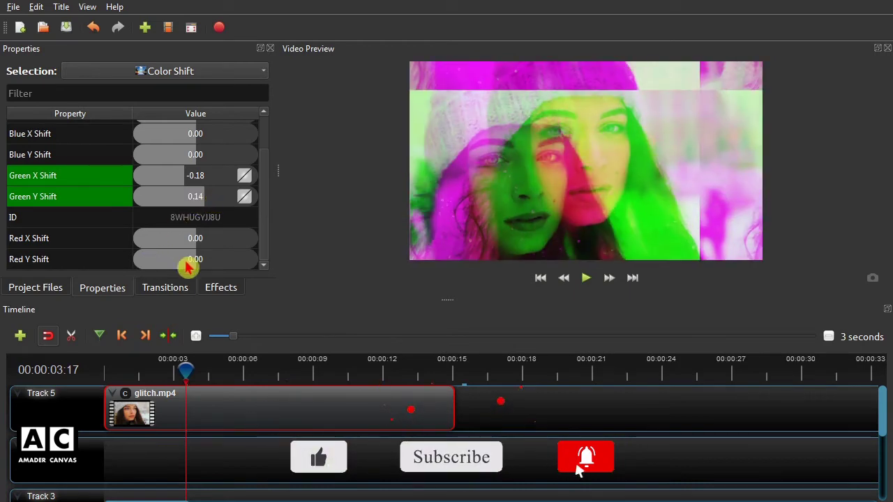
drag(193, 243, 211, 266)
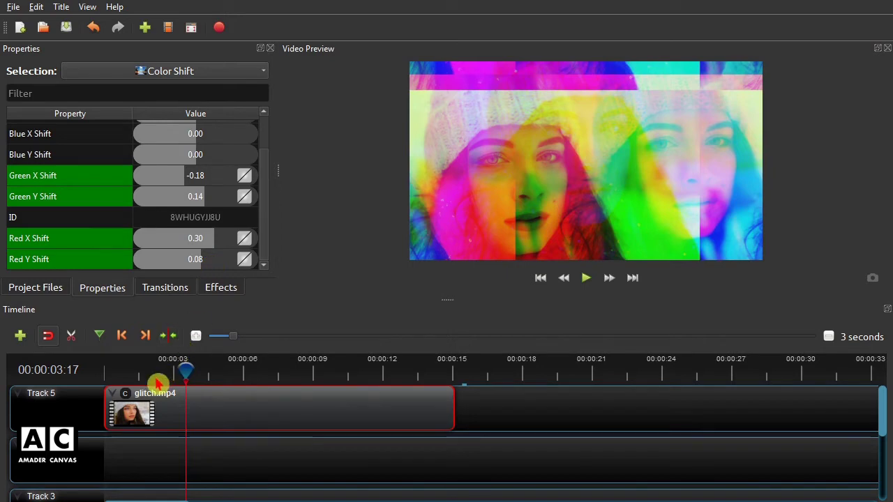
right_click(126, 396)
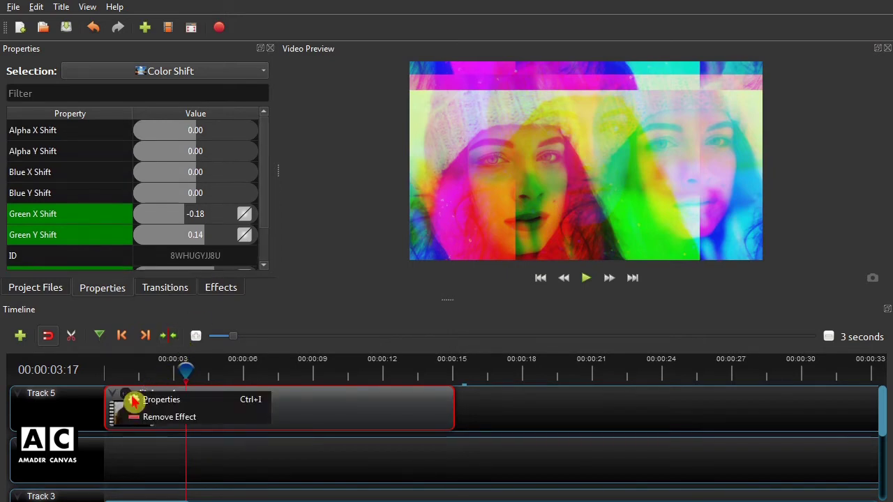
click(168, 421)
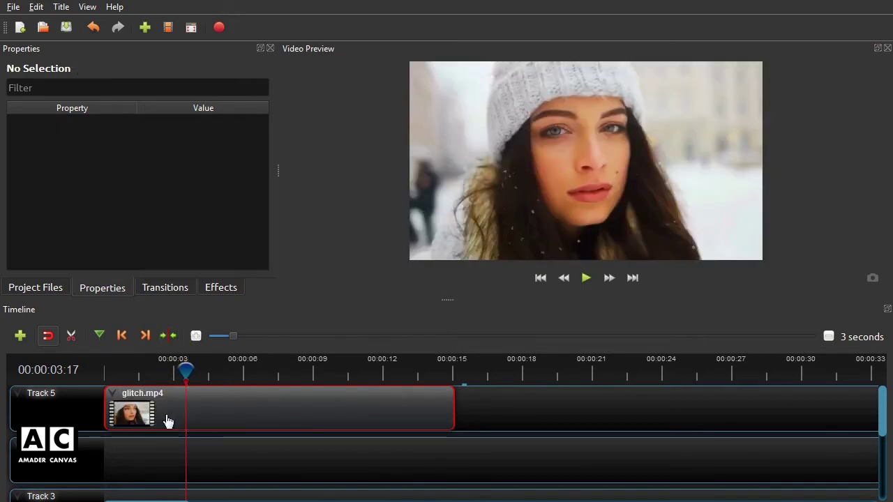
- Add a fresh Color Shift effect to the glitch.mp4 clip and open the effect's properties
click(222, 291)
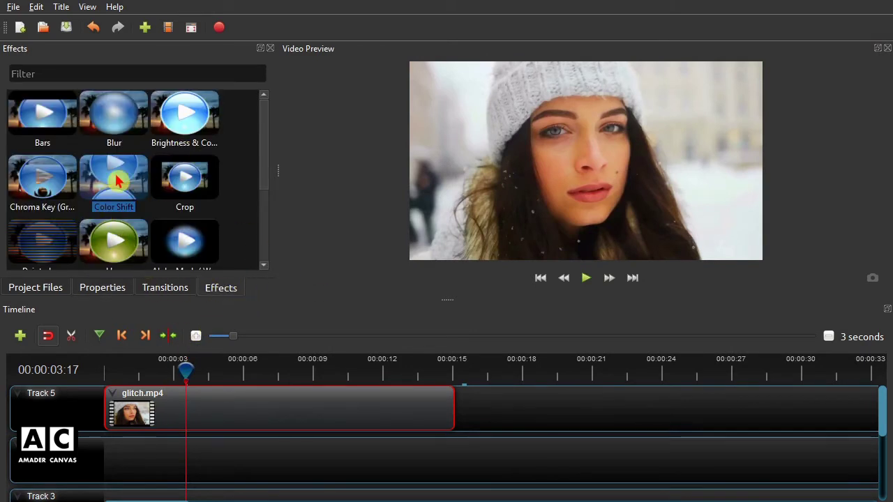
drag(115, 180, 140, 403)
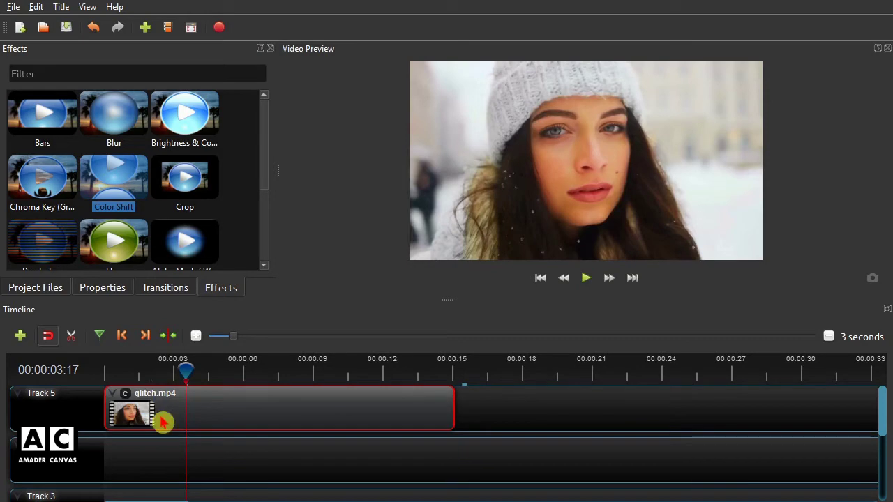
right_click(125, 403)
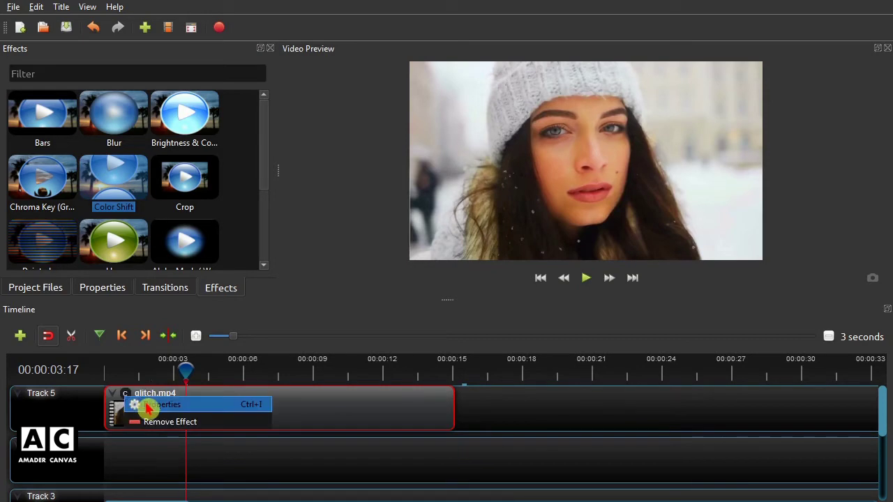
click(149, 404)
click(116, 295)
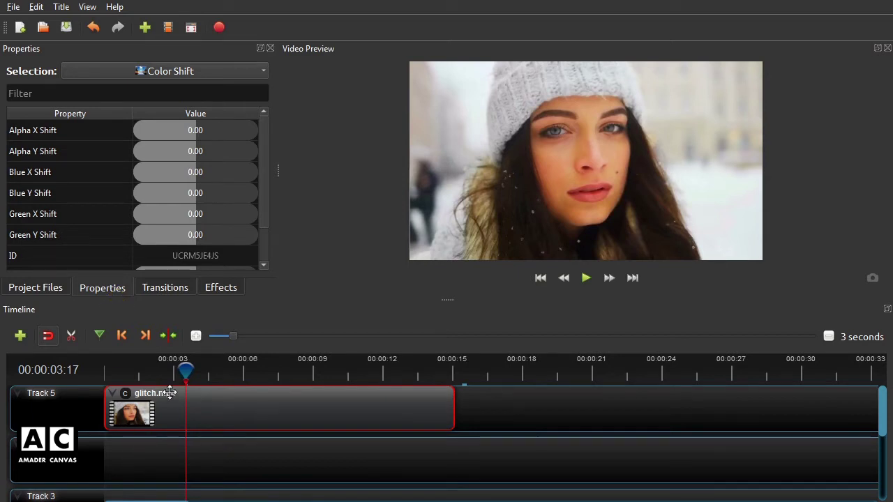
- Set the Color Shift effect's Green X Shift to 0.02 at 00:00:03:17
click(190, 217)
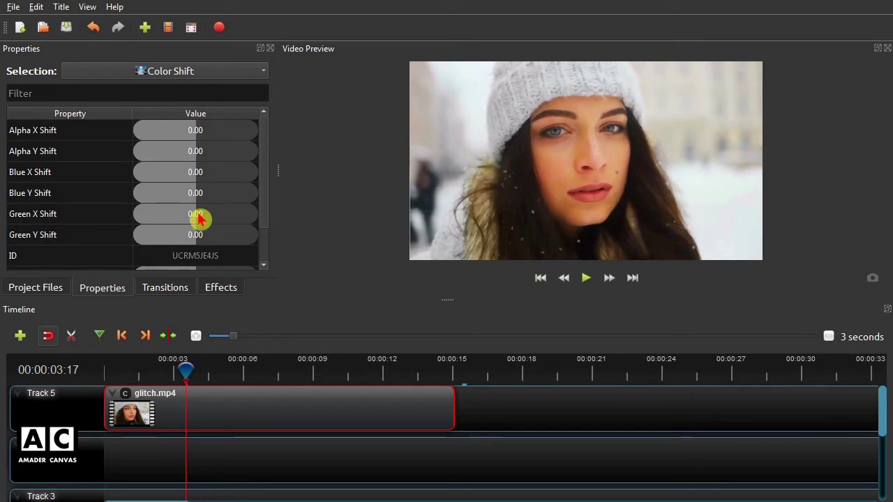
double_click(197, 217)
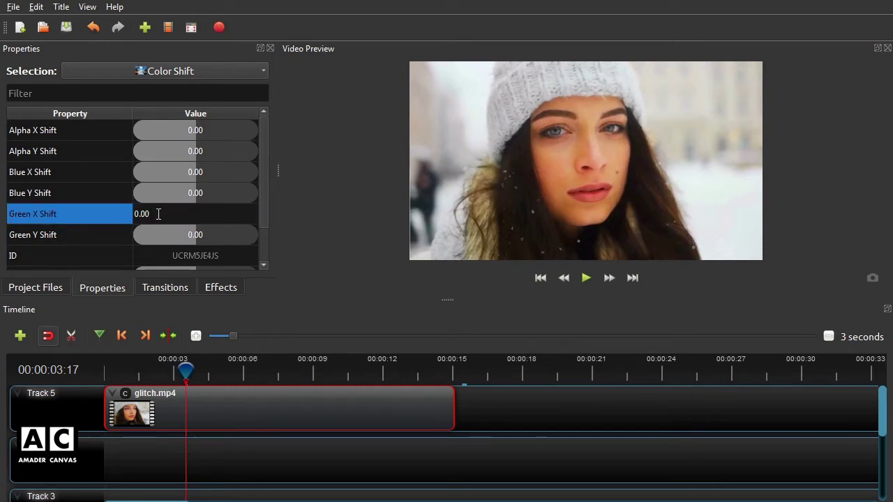
text(0.02)
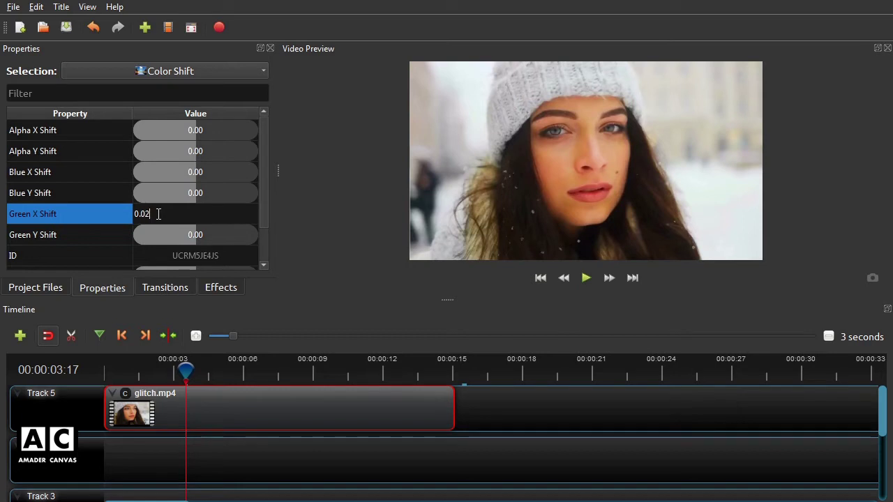
key(Return)
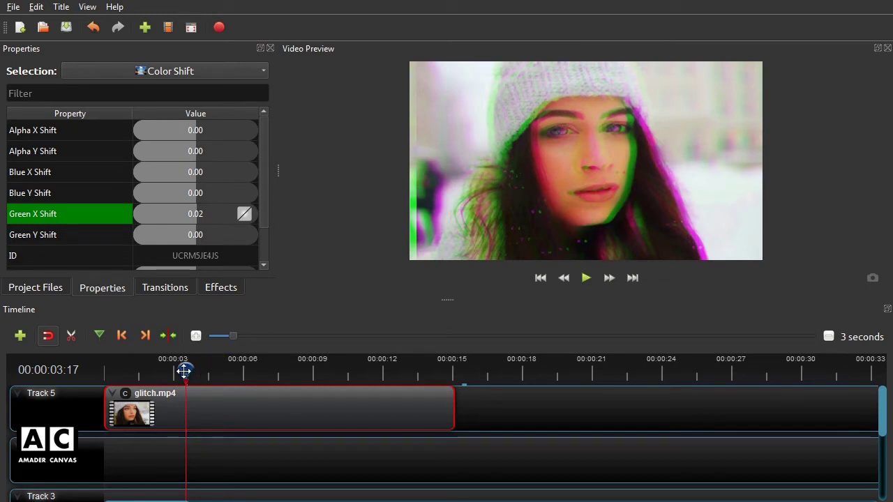
- Scrub back to 00:00:03:03 and play the clip from its beginning to review how the green shift develops
drag(184, 371, 175, 371)
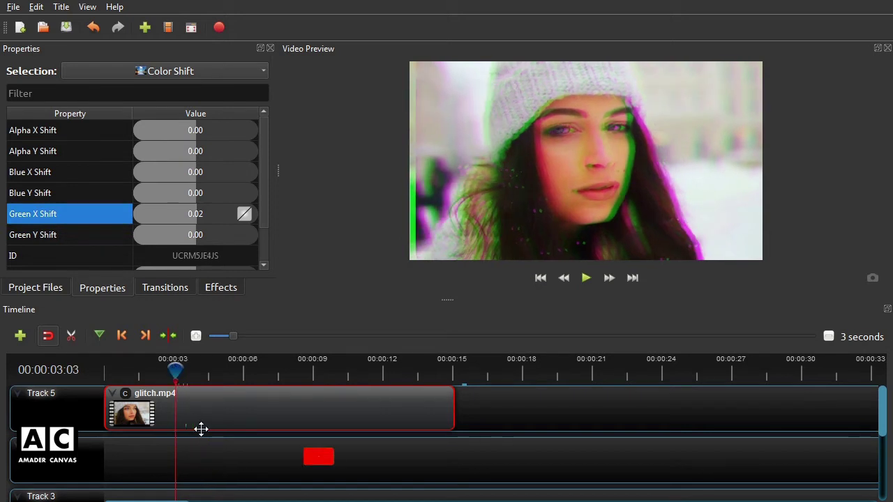
drag(119, 369, 106, 369)
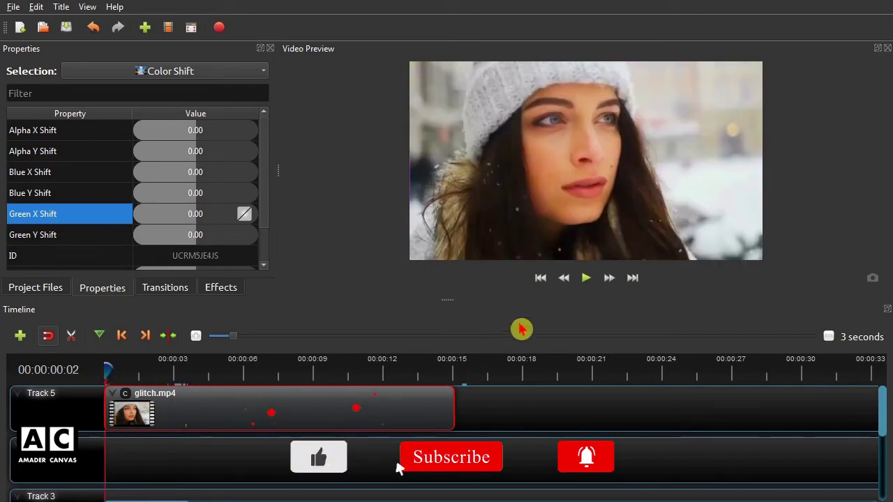
click(588, 283)
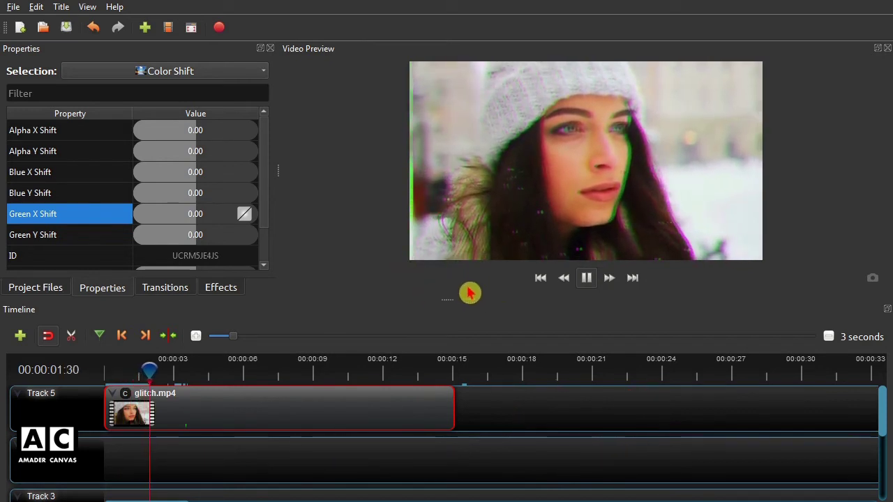
click(590, 279)
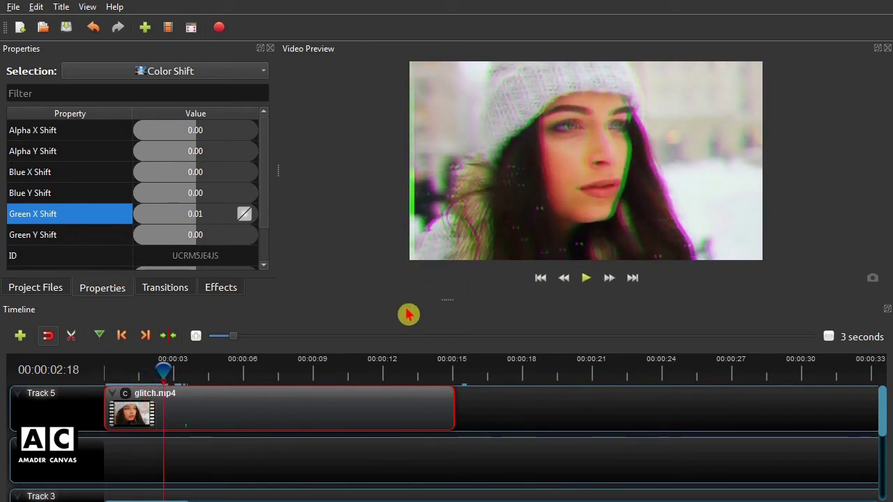
- Add a Green X Shift keyframe at 00:00:03:01 and check the shift at 00:00:03:15
mouse_move(160, 368)
mouse_down()
mouse_move(184, 368)
mouse_move(165, 371)
mouse_move(174, 373)
mouse_up()
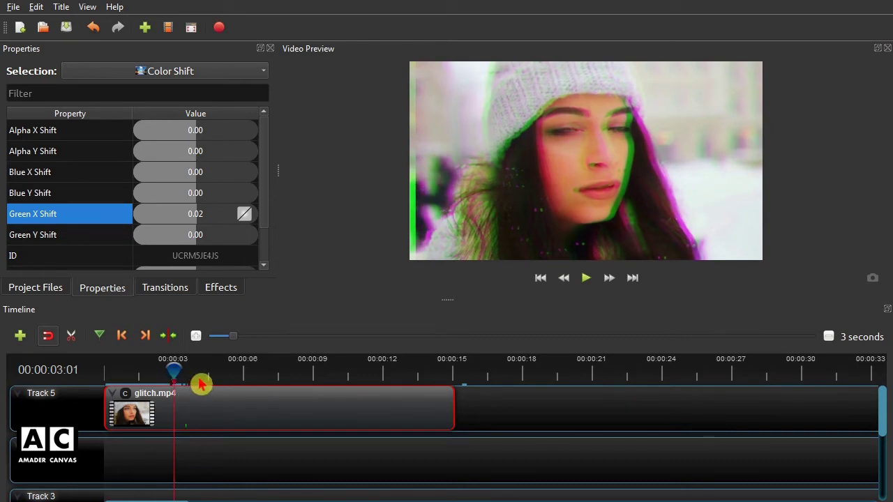
double_click(195, 214)
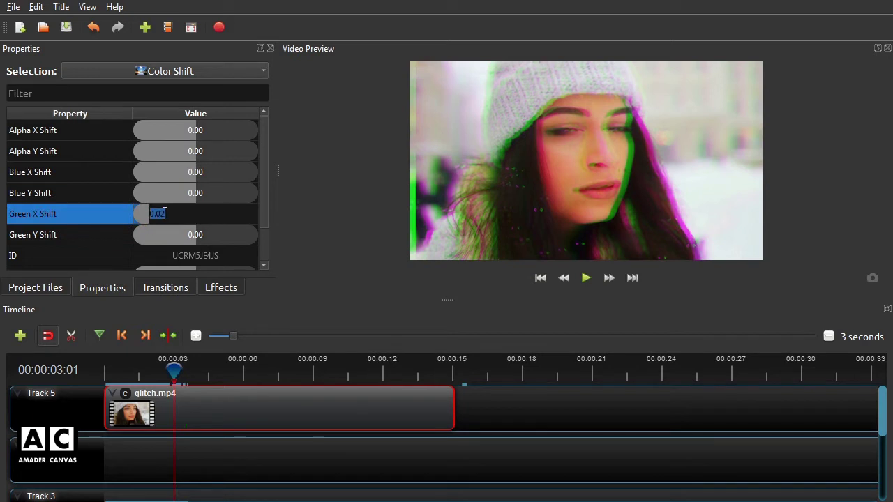
click(341, 289)
drag(173, 370, 185, 374)
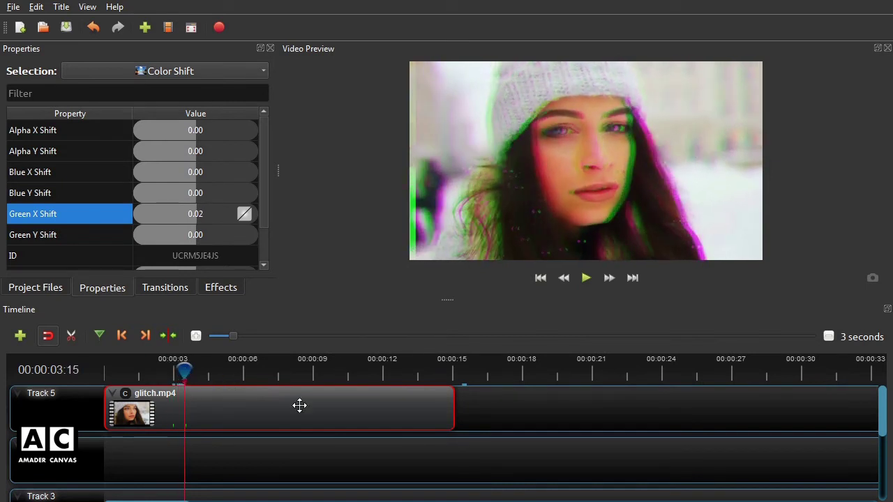
- Set the Color Shift effect's Green X Shift to 0 at 00:00:05:21
drag(185, 372, 235, 370)
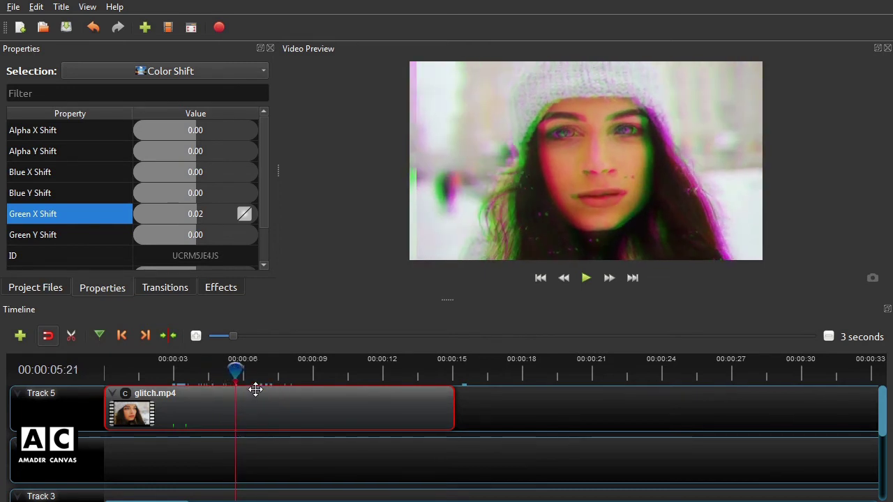
double_click(202, 212)
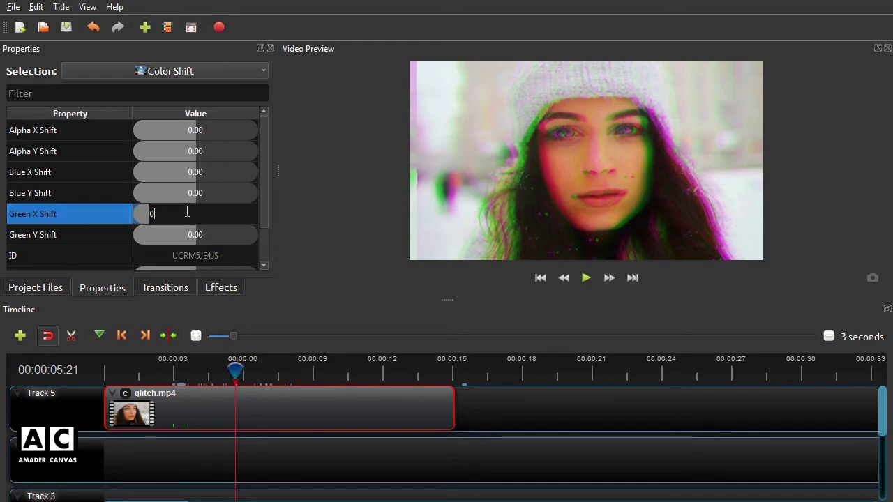
text(0)
click(339, 275)
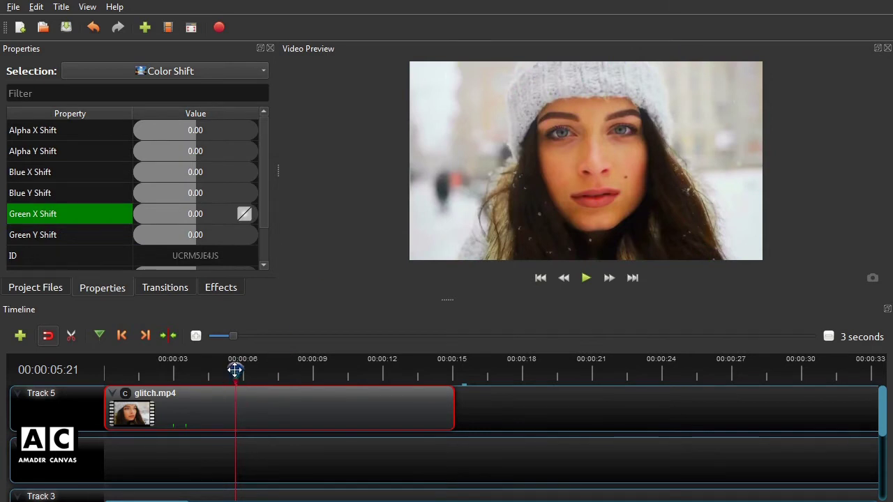
- Set the Green X Shift to 0.02 at 00:00:05:04
drag(235, 369, 223, 370)
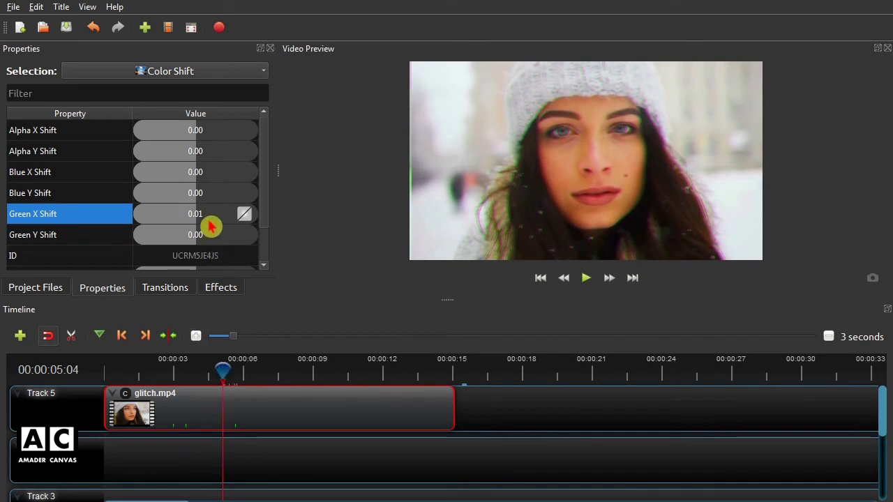
double_click(183, 211)
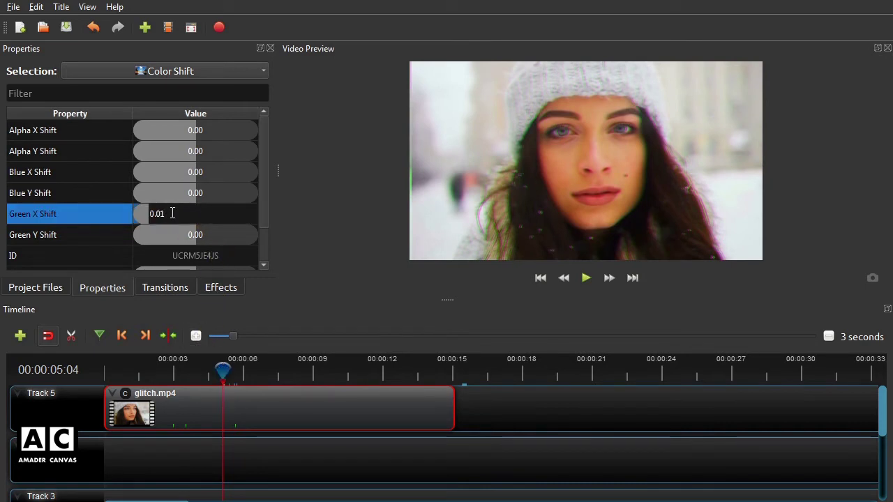
text(0.02)
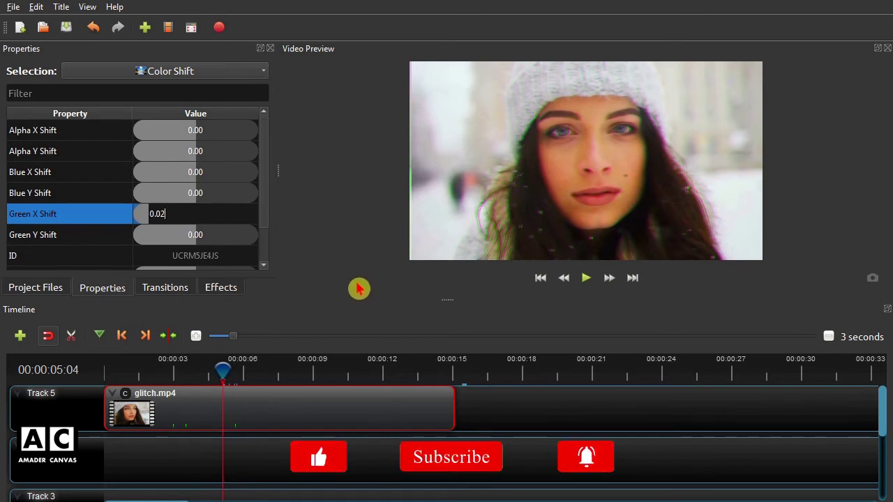
key(Return)
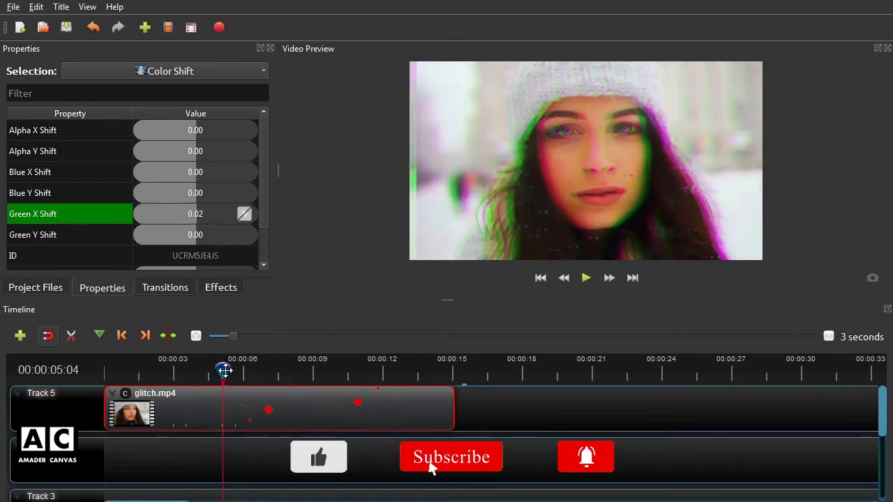
- Play the clip from its beginning past 00:00:06 to review both green shift glitches
drag(224, 370, 105, 371)
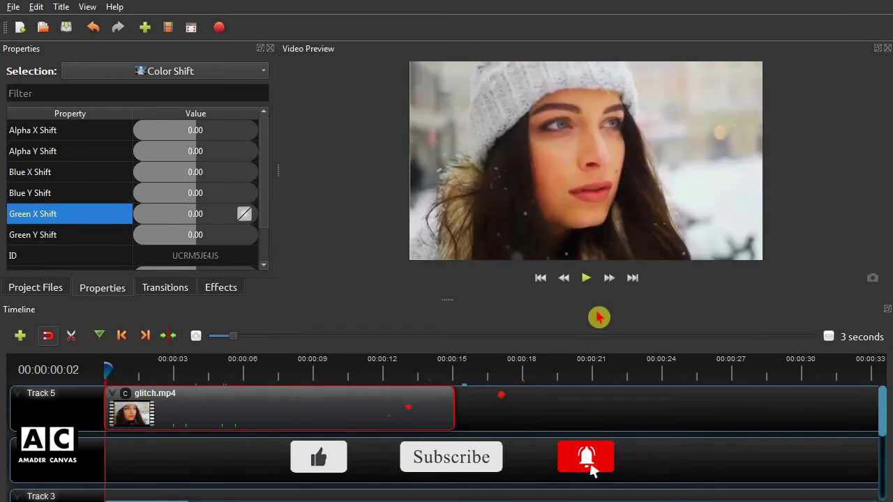
click(588, 277)
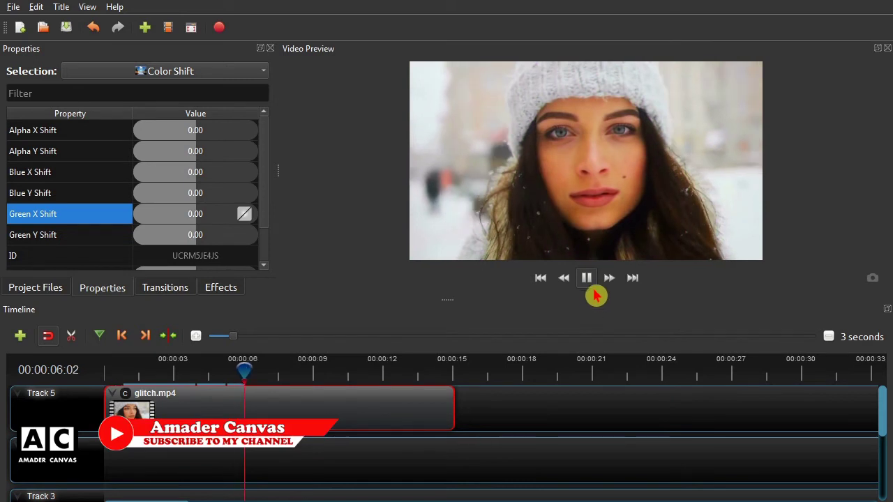
click(588, 280)
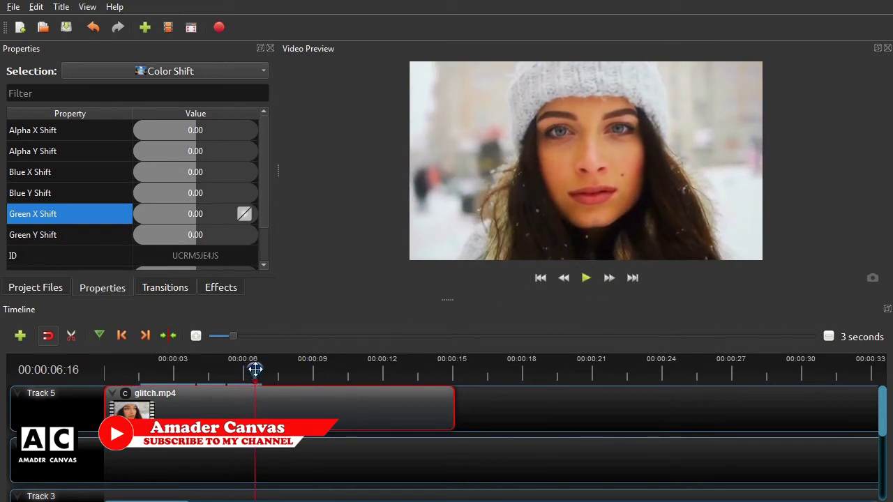
- Set the Color Shift effect's Red X Shift to 0.02 at 00:00:08:19
drag(255, 370, 288, 370)
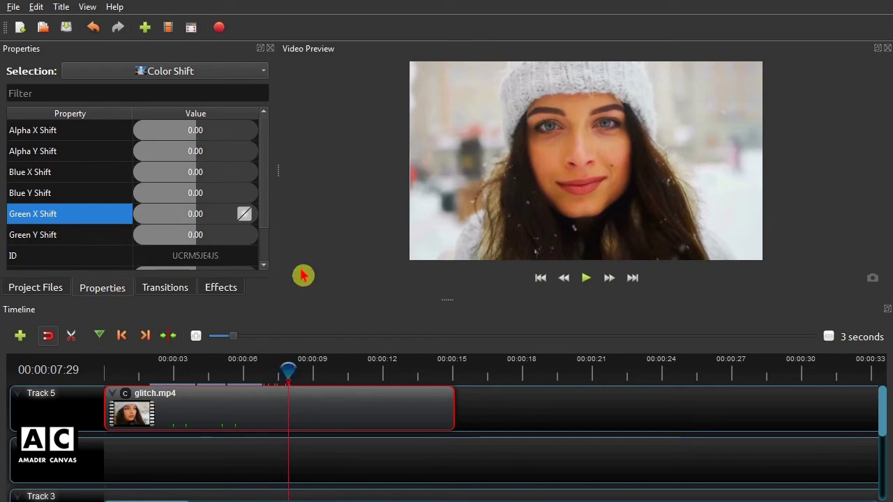
drag(277, 192, 276, 217)
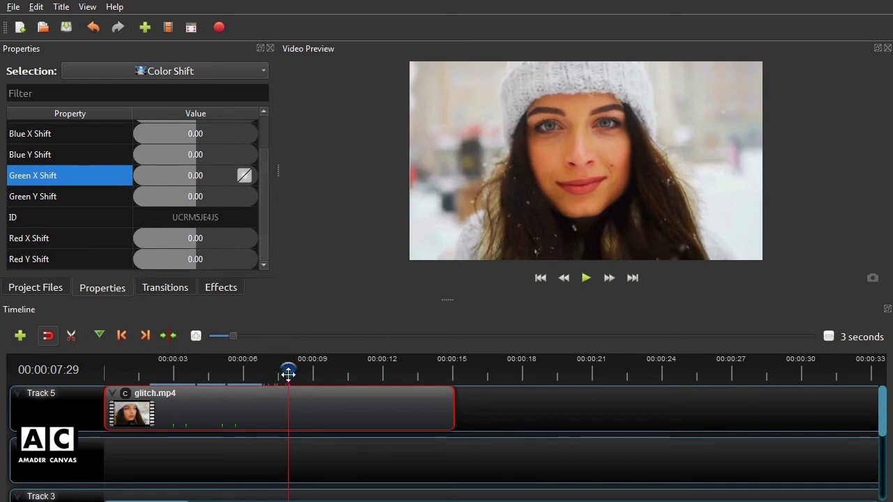
drag(288, 370, 302, 371)
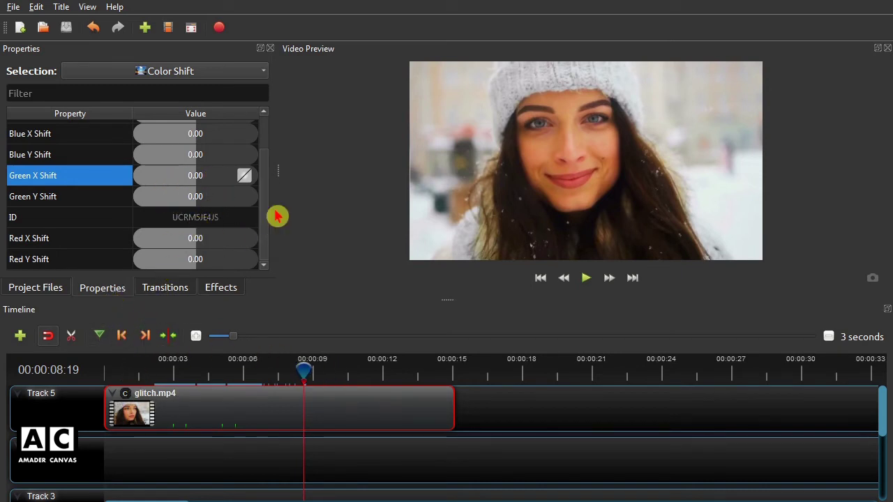
double_click(196, 237)
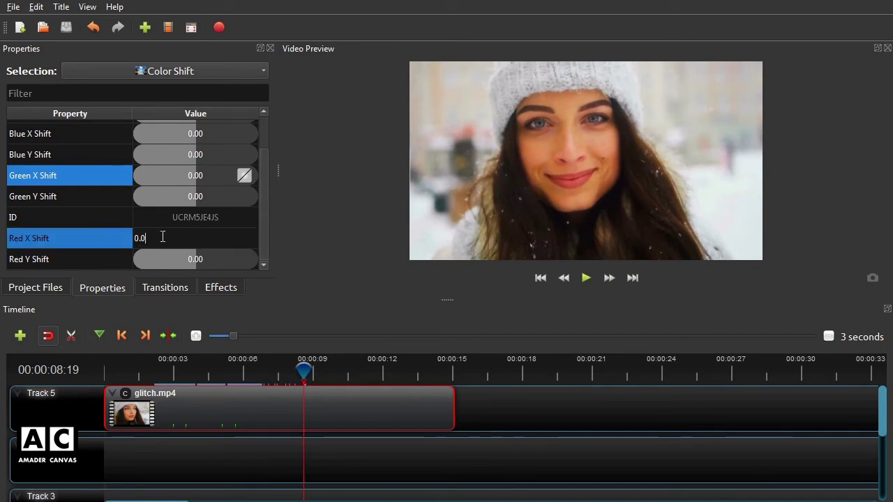
key(Return)
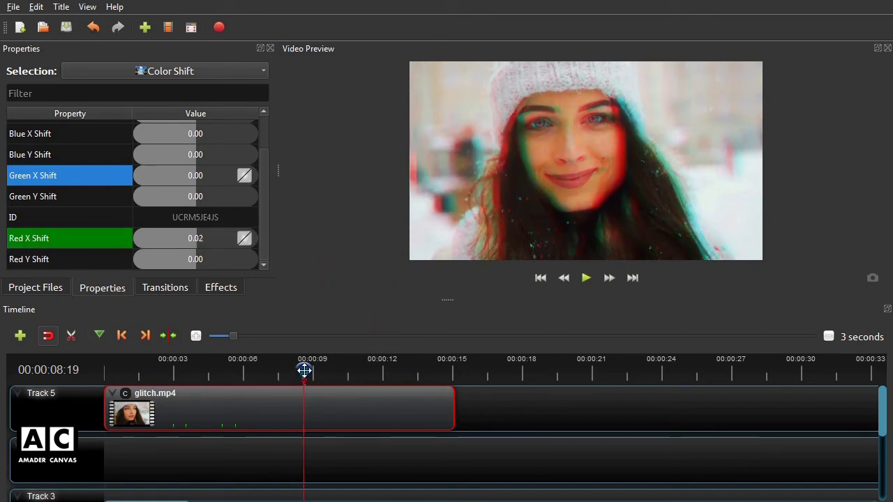
- Set the Red X Shift to 0 at 00:00:07:30
drag(304, 370, 289, 369)
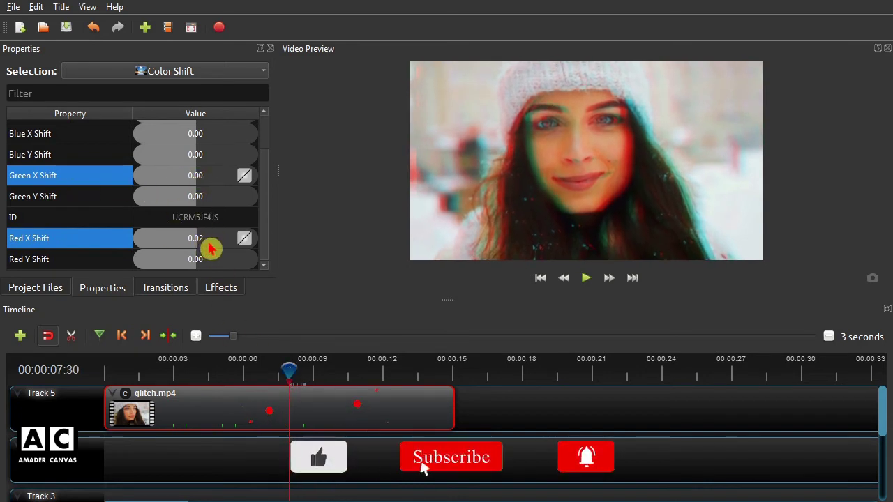
double_click(178, 239)
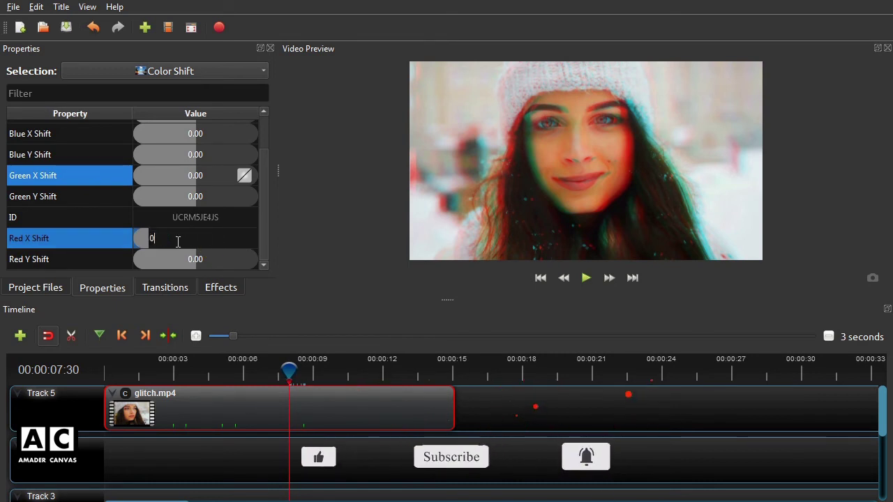
text(0)
key(Return)
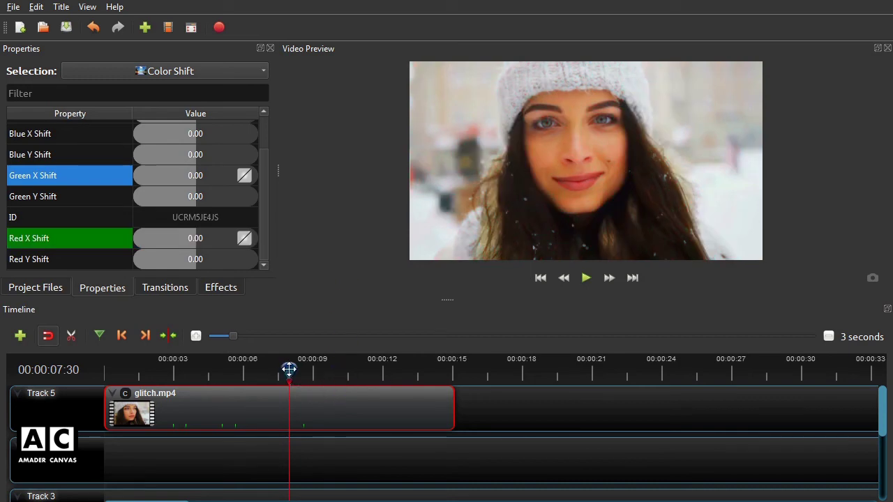
- Set the Red X Shift to 0 at 00:00:11:05
drag(289, 370, 363, 369)
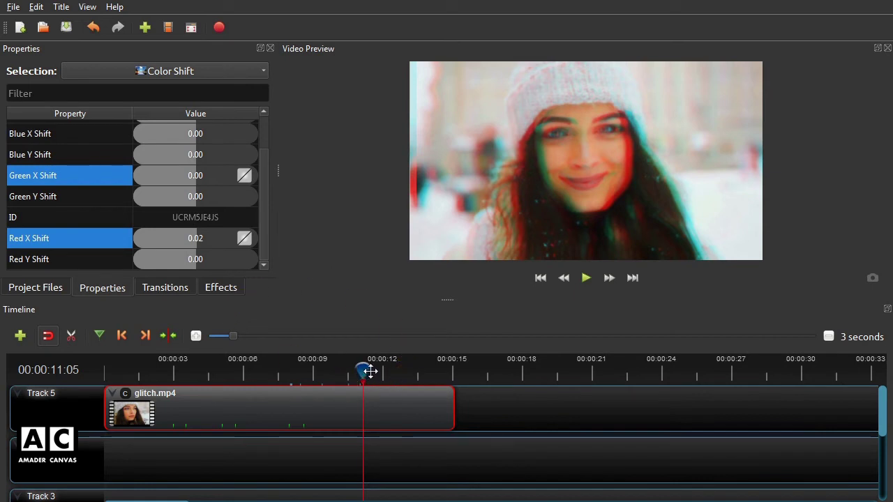
double_click(203, 239)
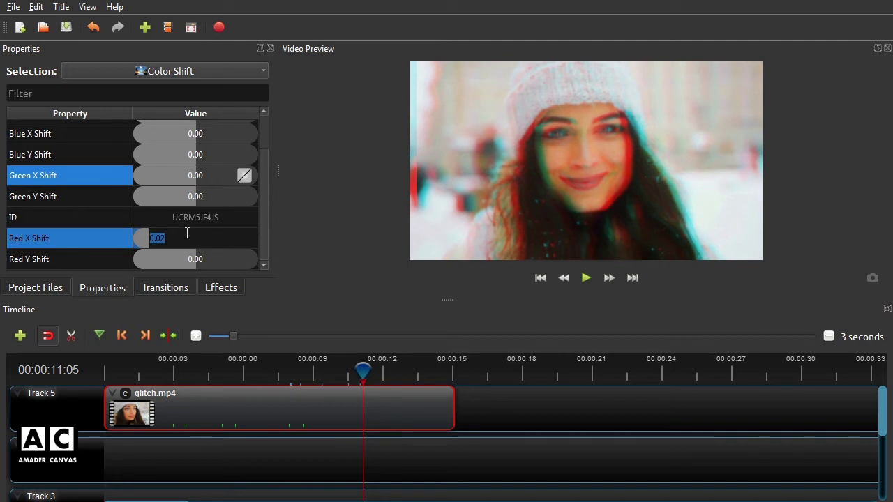
key(Return)
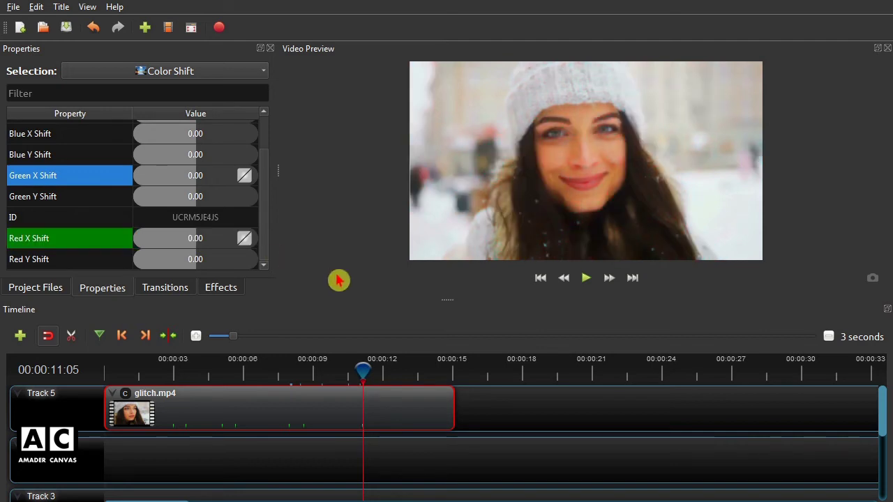
- Set the Red X Shift to 0.02 at 00:00:10:13
drag(361, 373, 346, 372)
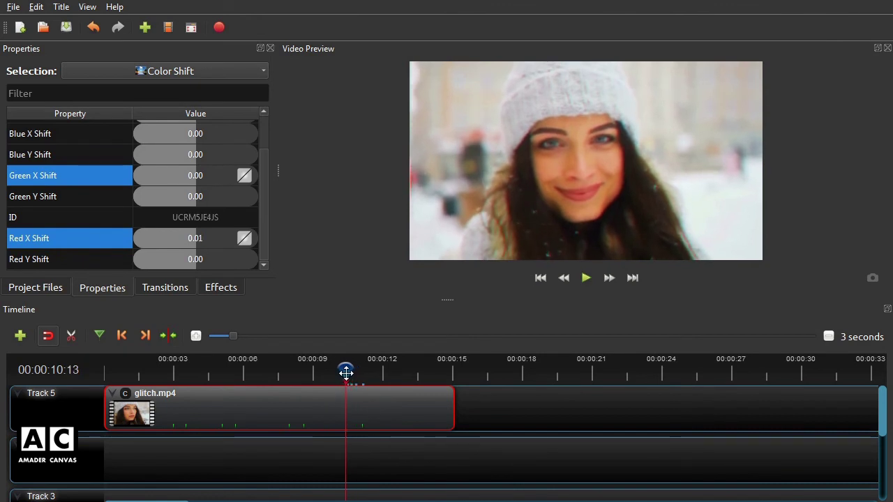
double_click(193, 239)
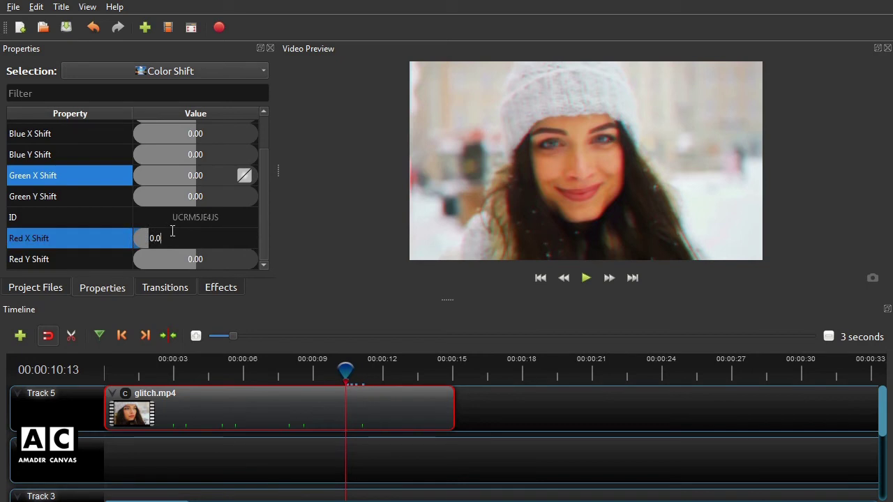
key(Return)
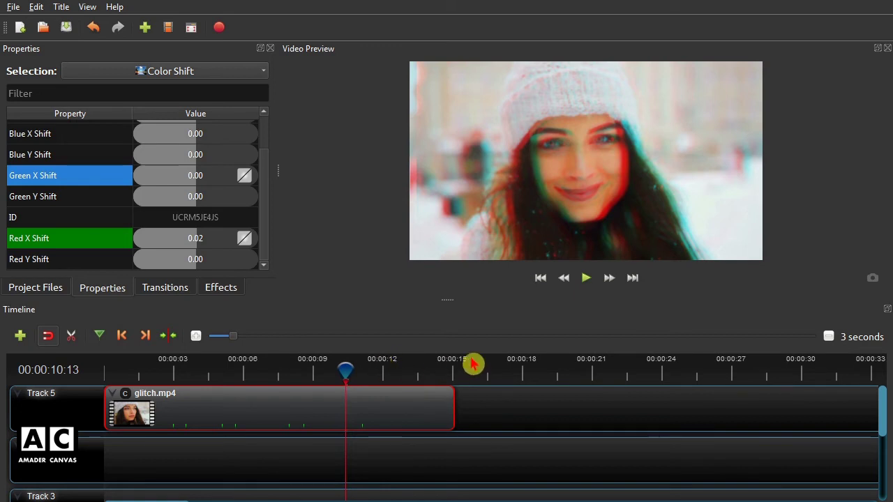
- Return to the start of the timeline and play the clip to review the complete green and red glitch effect
click(541, 281)
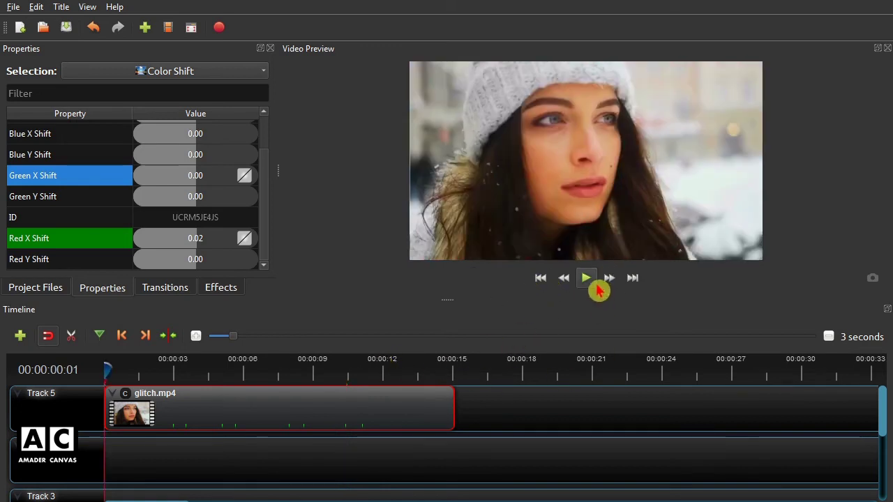
click(588, 278)
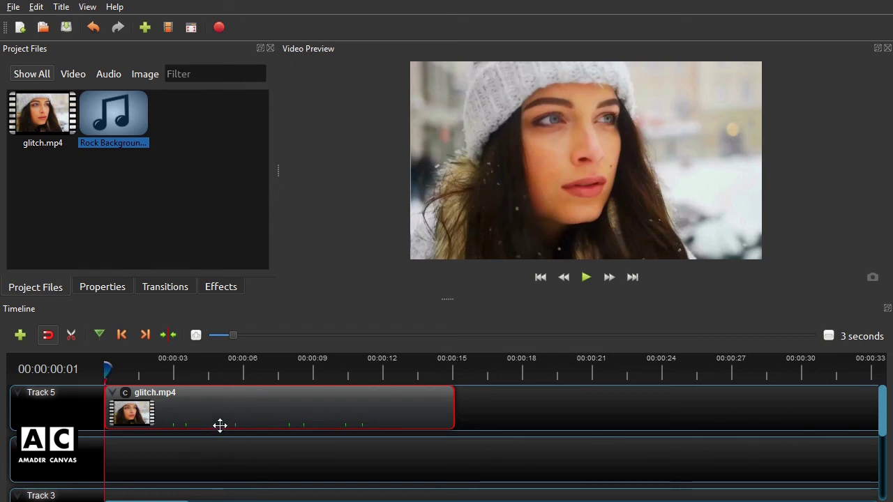
- Place Rock Background Music.mp3 on the track below glitch.mp4, starting at the timeline's beginning, and trim it to the clip's end
click(226, 452)
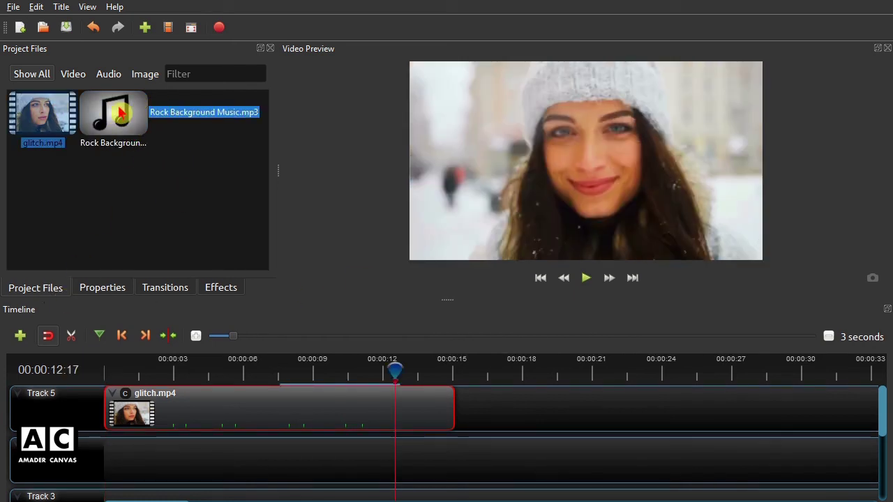
drag(119, 111, 254, 461)
drag(492, 460, 365, 481)
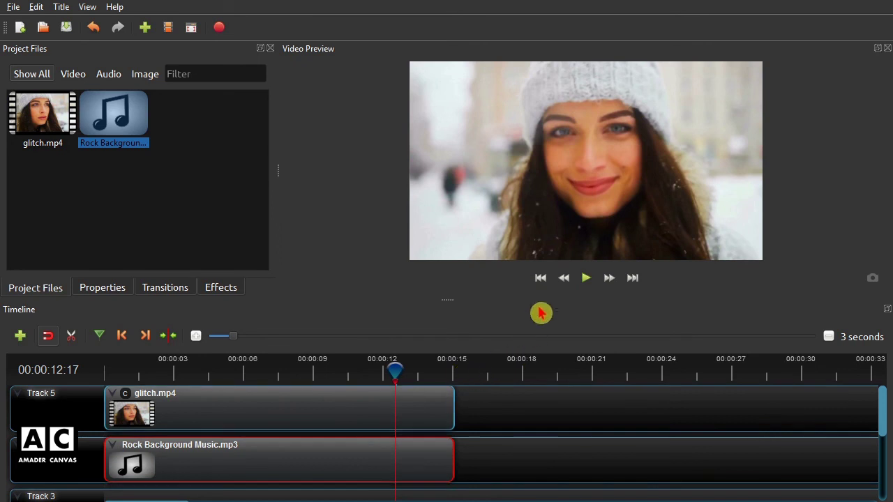
- Return to the start and export the video as Glitch Effect to E:/ in MP4 (h.264), HD 720p 30 fps, High quality
click(543, 286)
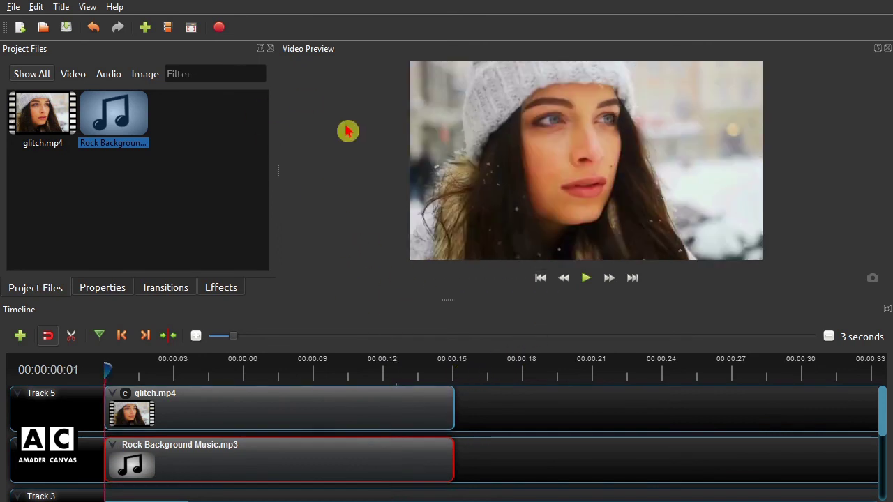
click(226, 32)
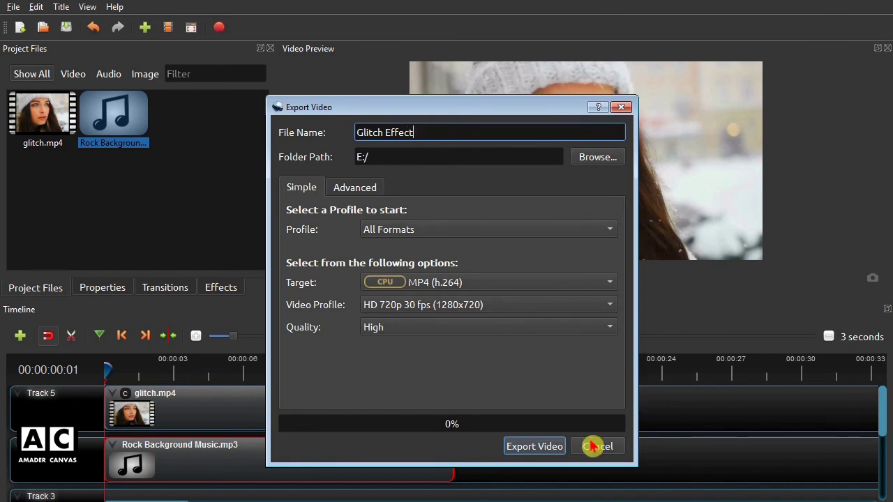
click(534, 449)
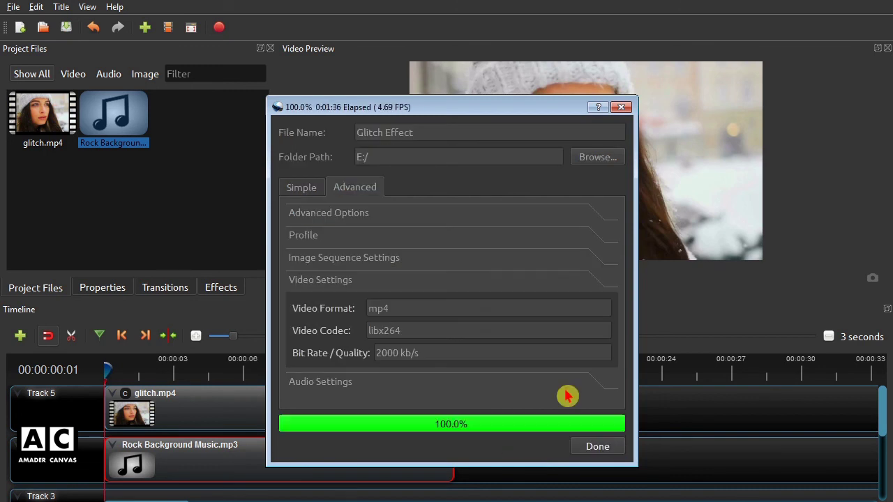
click(599, 448)
- Delete the Rock Background Music.mp3 clip from the timeline and select the glitch.mp4 clip
key(Delete)
click(251, 388)
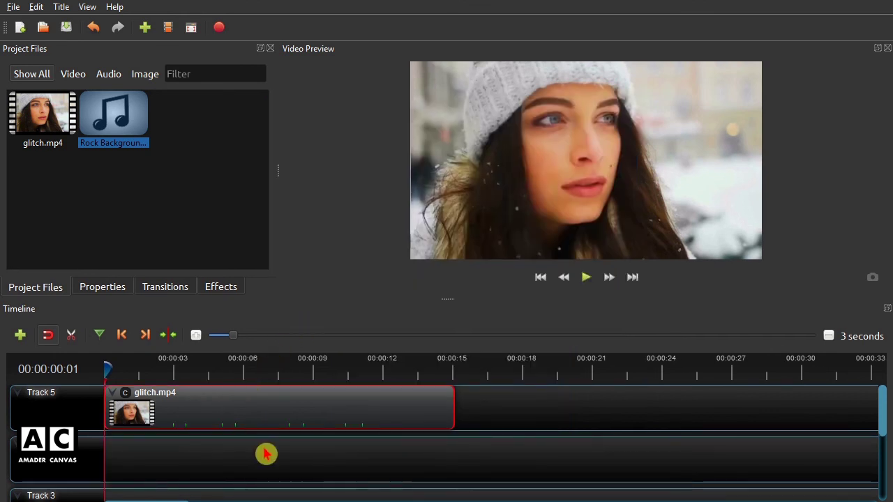